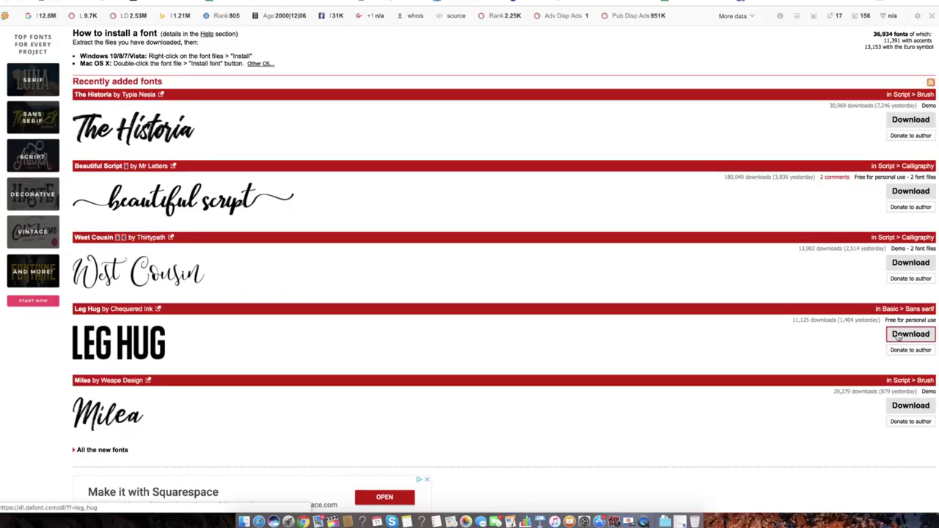
Step: Download the Leg Hug font from DaFont and extract leg_hug.zip in Downloads
left_click(898, 336)
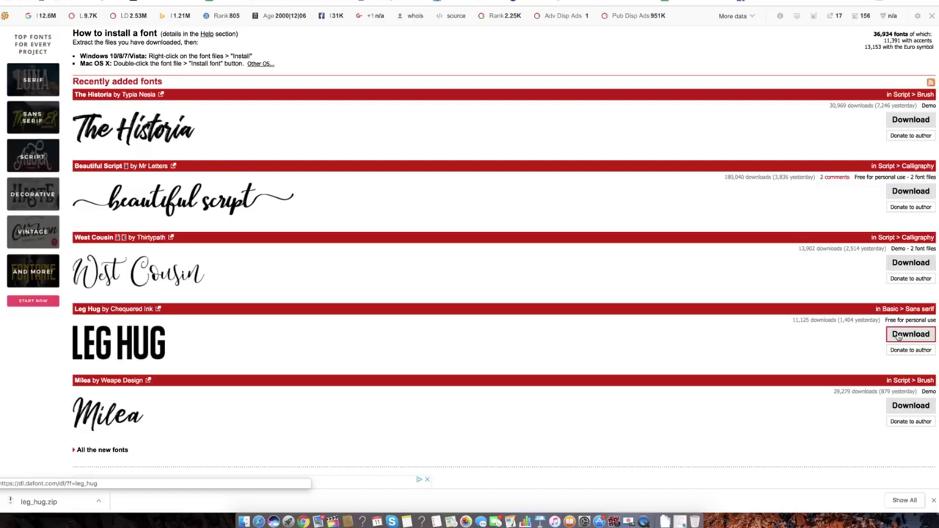
left_click(663, 520)
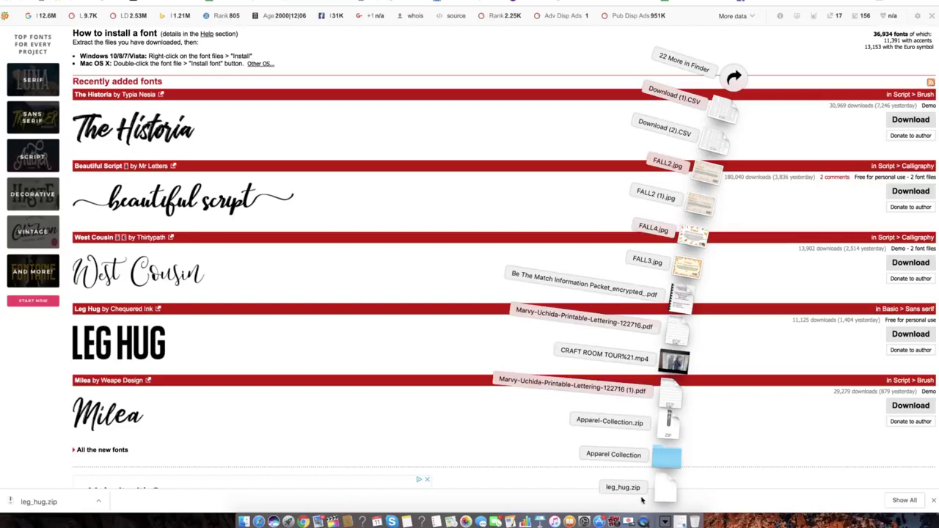
left_click(658, 496)
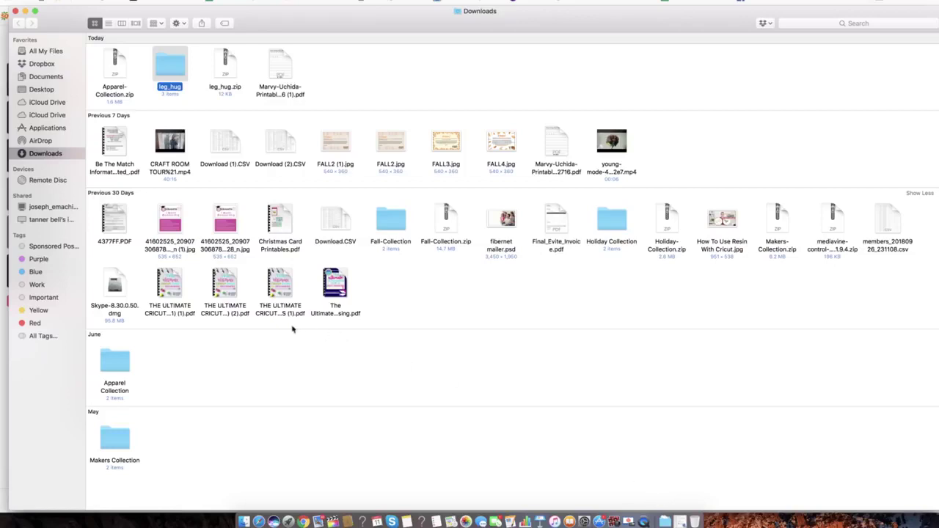
Step: Open the extracted leg_hug folder in Downloads
left_click_drag(251, 43, 161, 81)
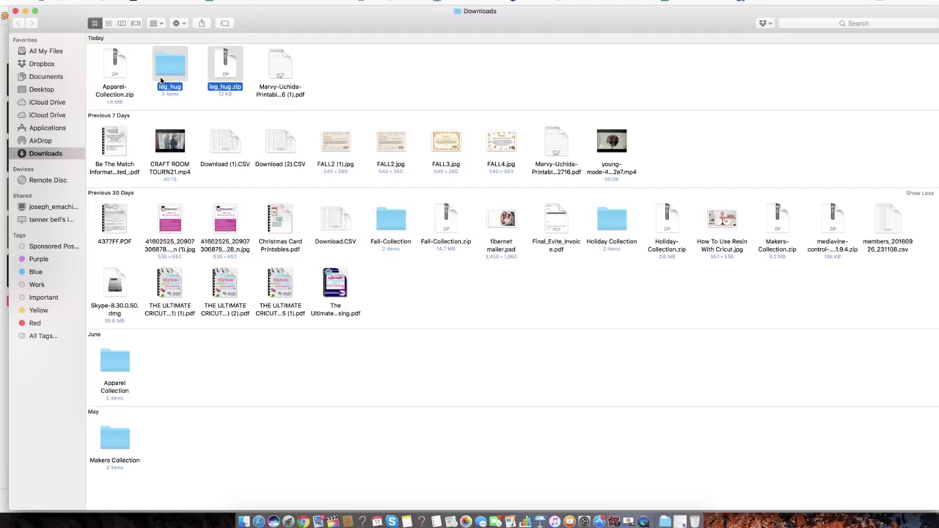
left_click(150, 103)
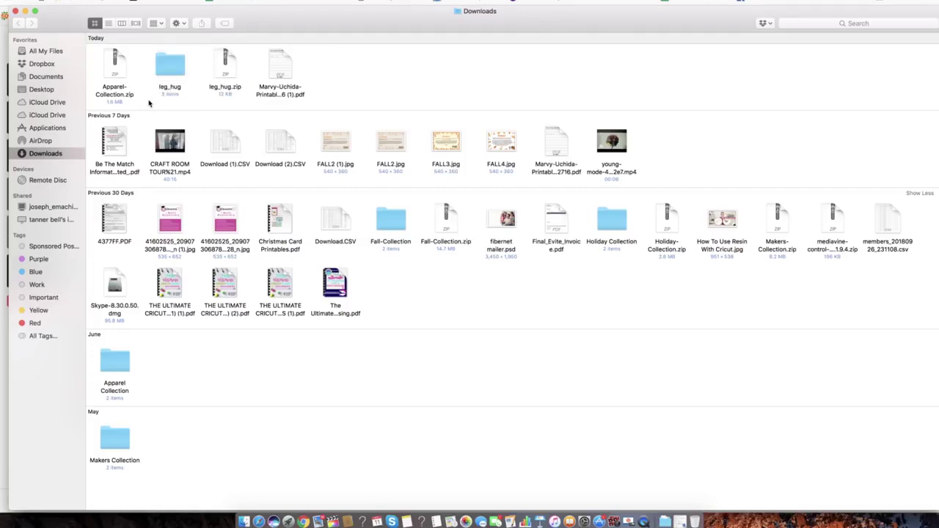
double_click(173, 65)
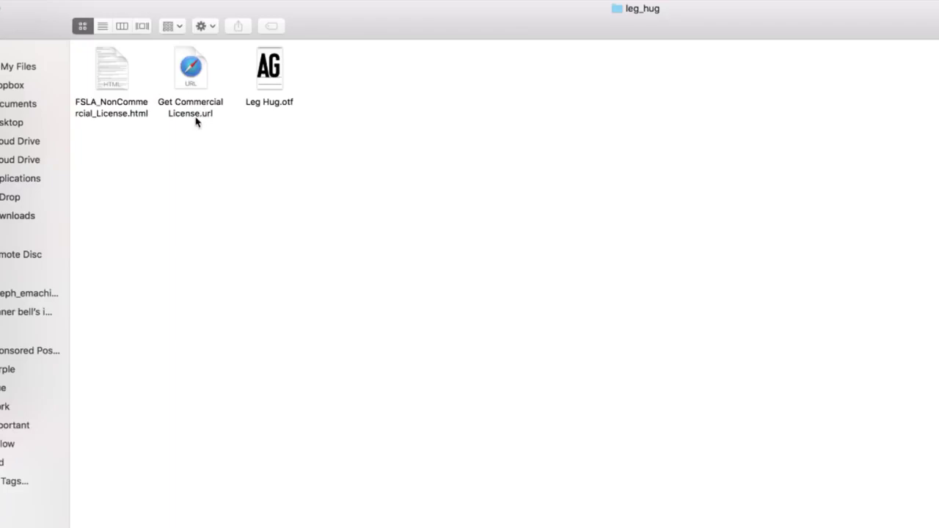
Step: Open the Leg Hug.otf file and install the font
double_click(277, 70)
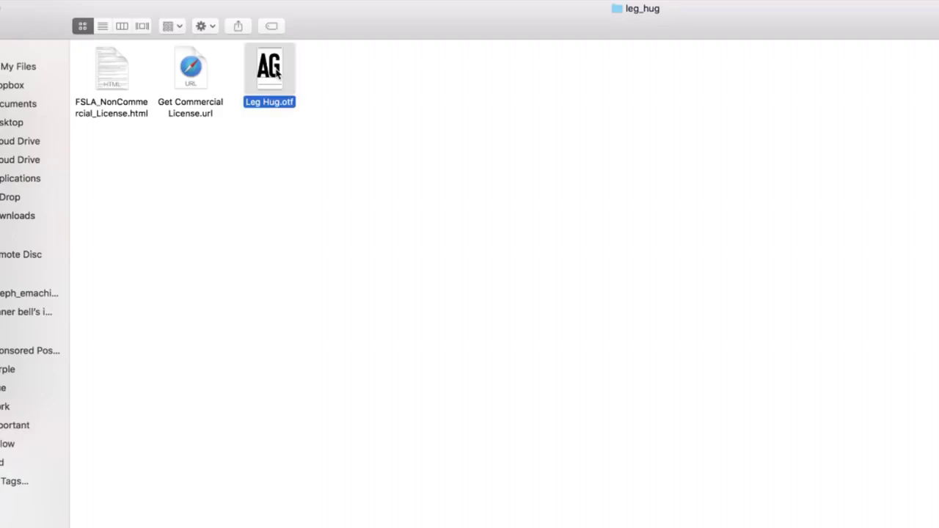
left_click_drag(138, 29, 478, 61)
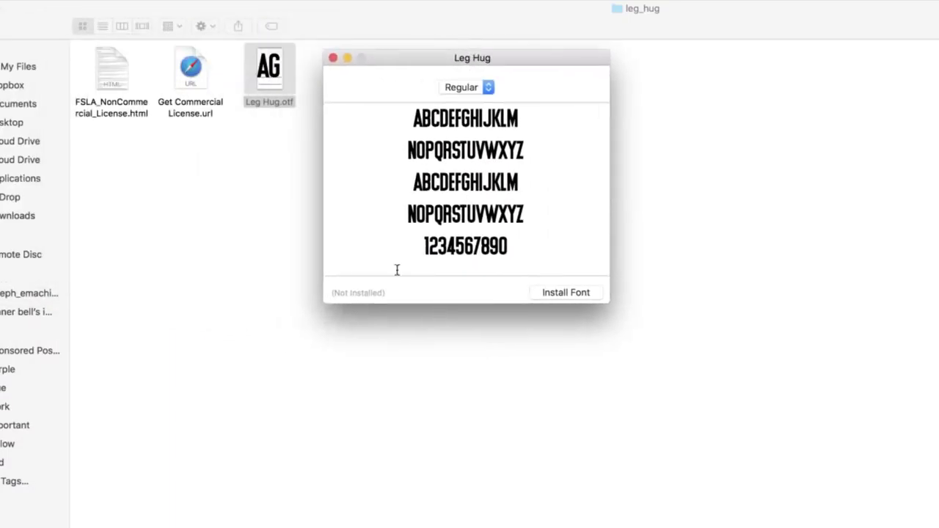
left_click(367, 295)
left_click(562, 294)
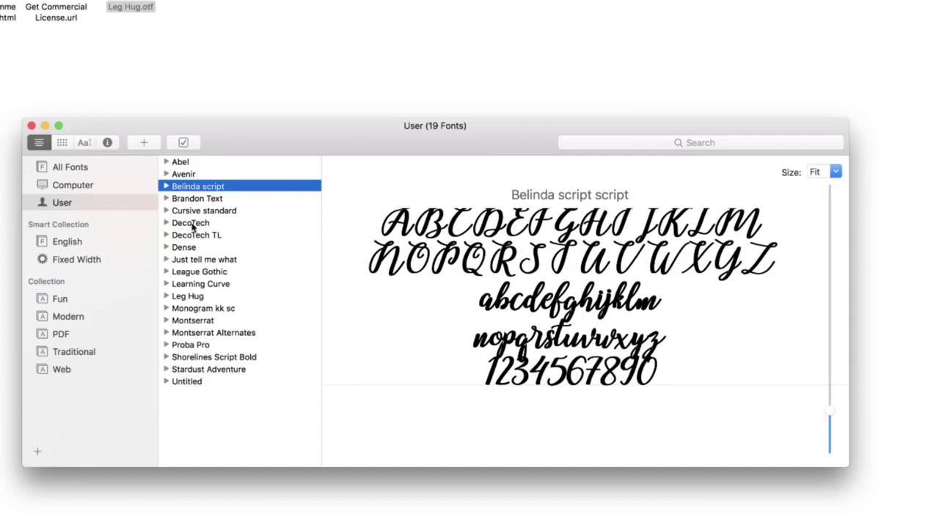
Step: Examine the Leg Hug letters and numerals among the user's installed fonts
left_click(193, 296)
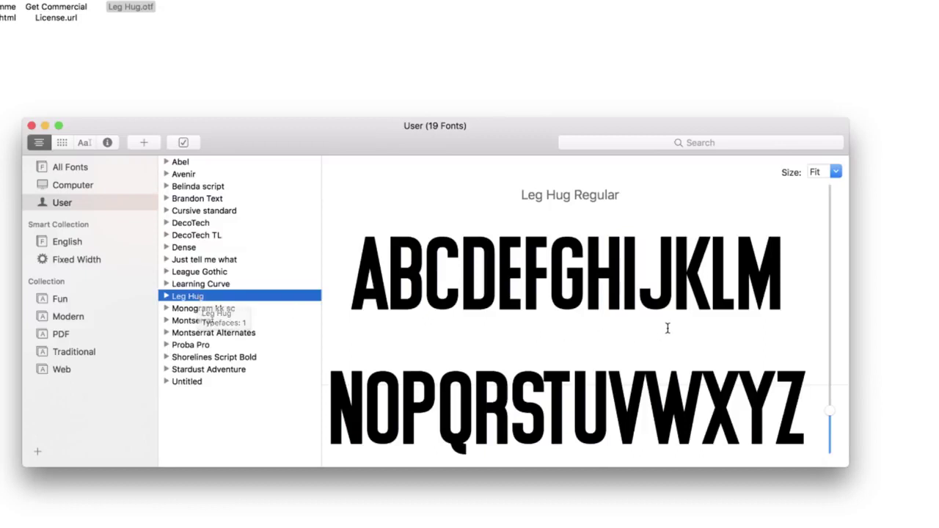
scroll(668, 328, "down", 5)
scroll(667, 328, "down", 3)
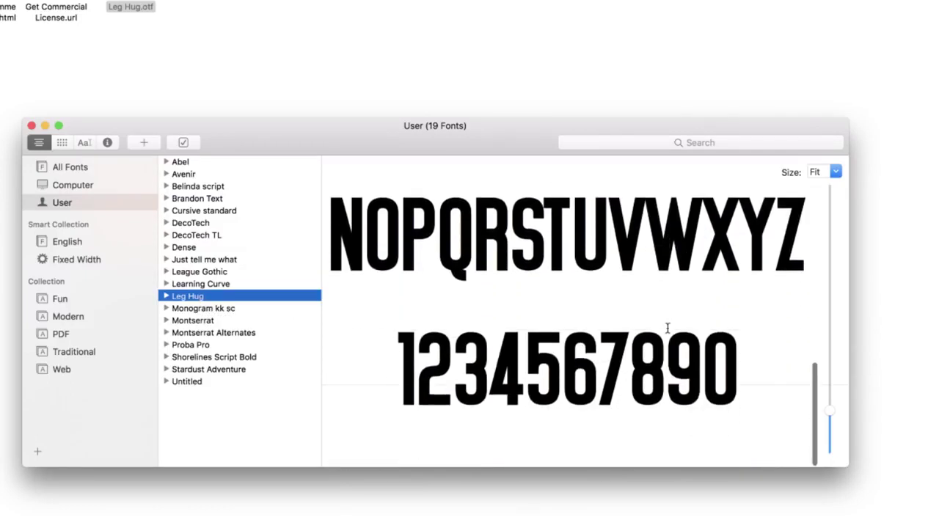
scroll(667, 328, "up", 5)
scroll(668, 328, "up", 2)
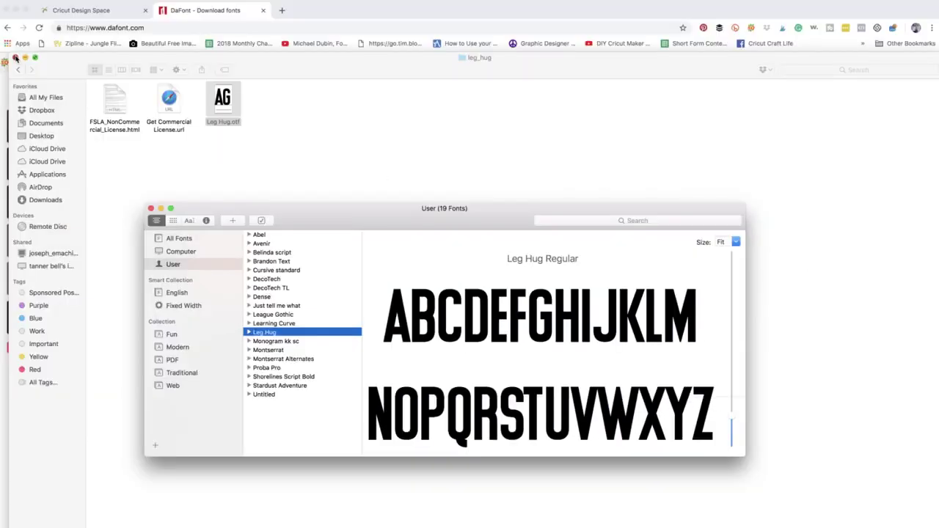
Step: Close the leg_hug folder window and bring the browser to the front
left_click(16, 58)
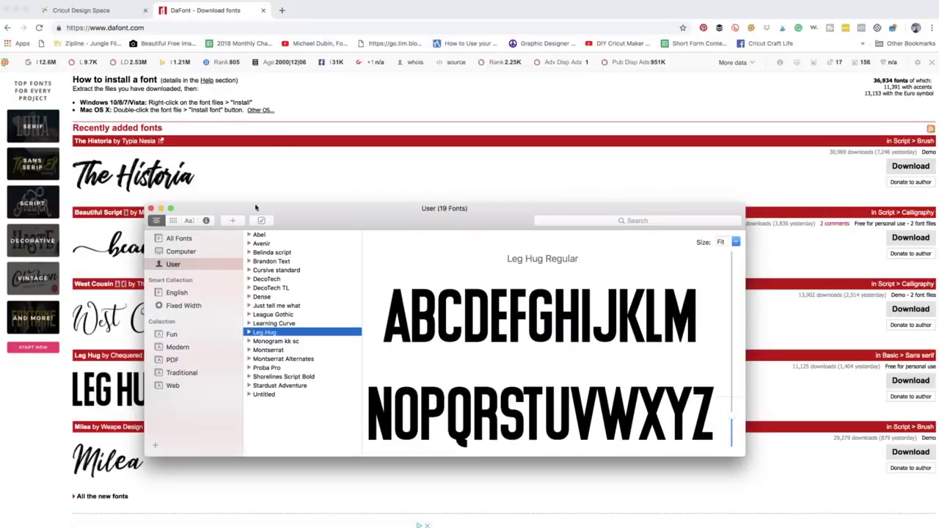
left_click_drag(169, 209, 155, 248)
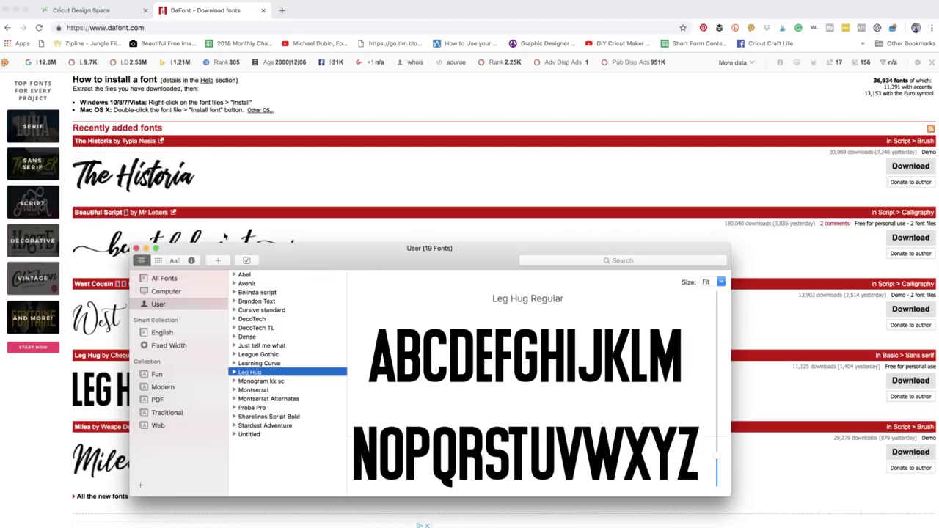
left_click(395, 9)
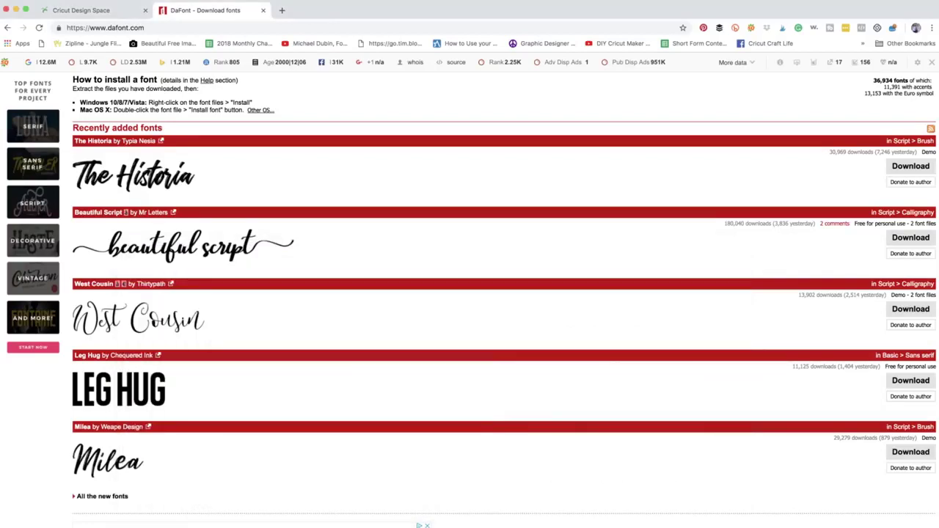
Step: Quit Chrome without keeping the unsaved canvas changes, restart it and load Cricut Design Space
left_click(33, 0)
left_click(73, 123)
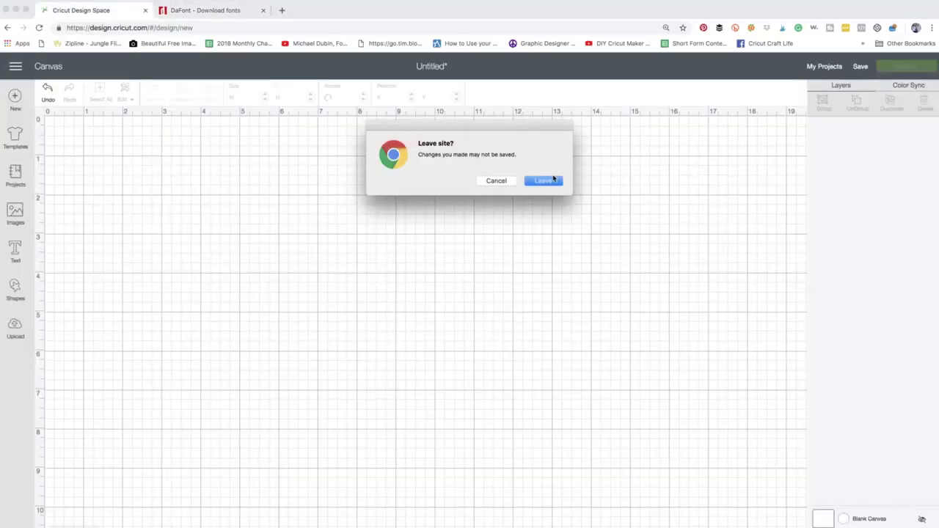
left_click(554, 180)
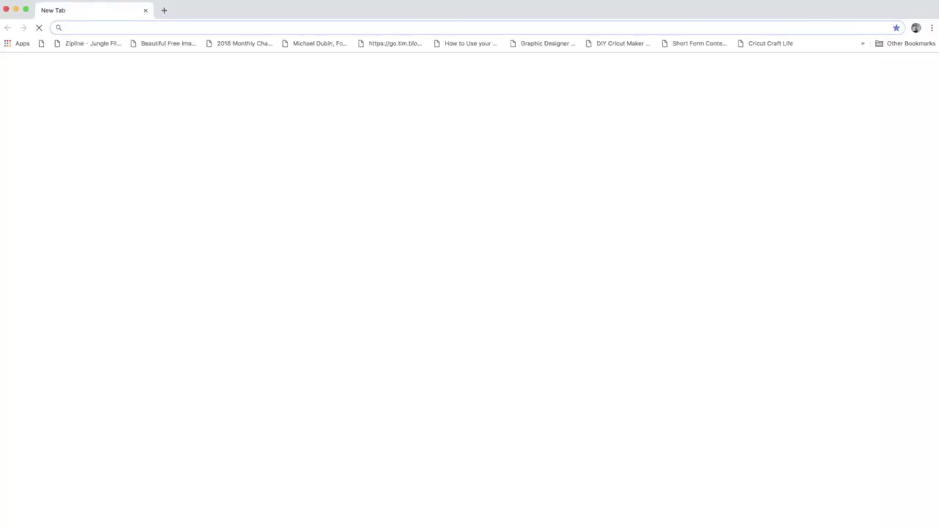
type("de")
key("Return")
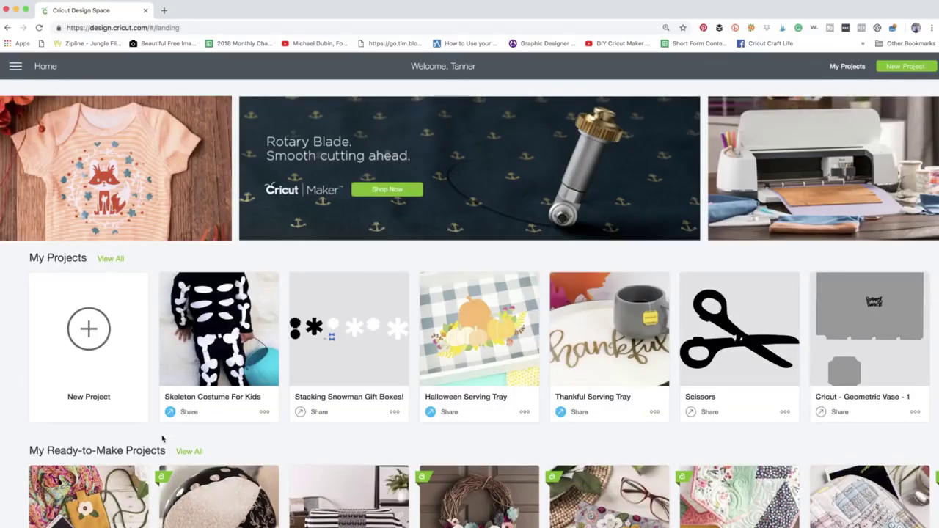
Step: Start a new project and add the text "HELLO THERE!" to the canvas
left_click(90, 329)
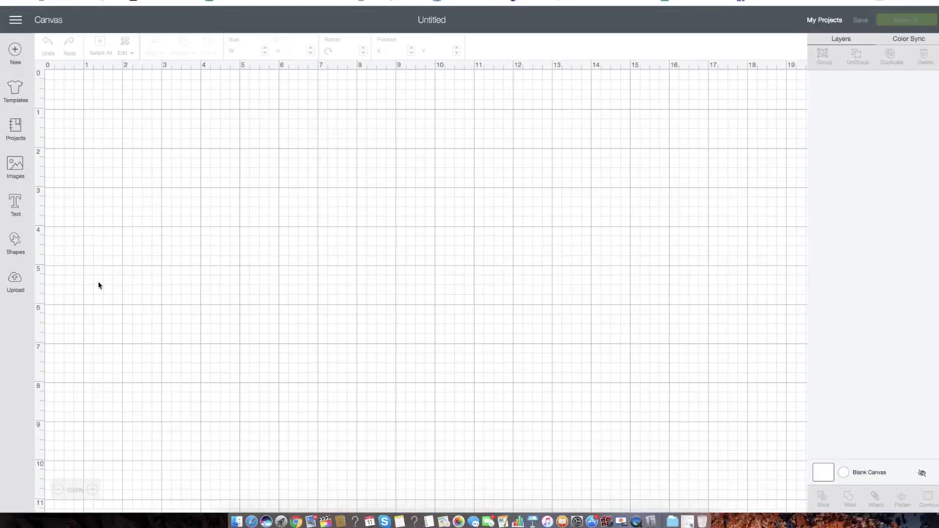
left_click(14, 208)
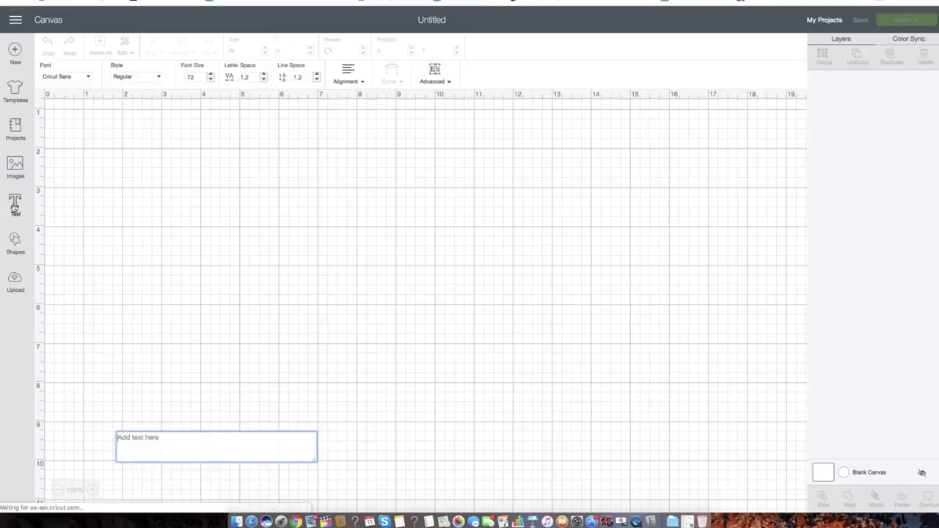
type("HELLO ")
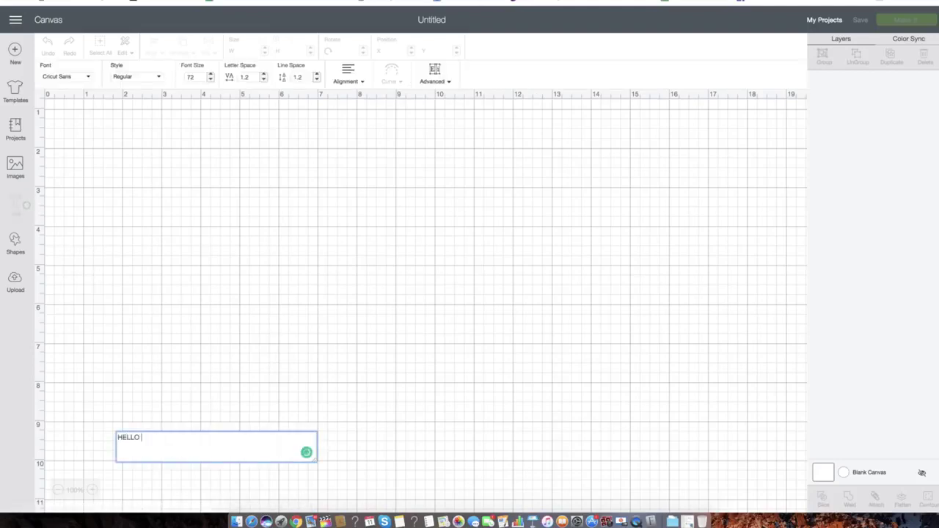
type("THERE!")
left_click(318, 344)
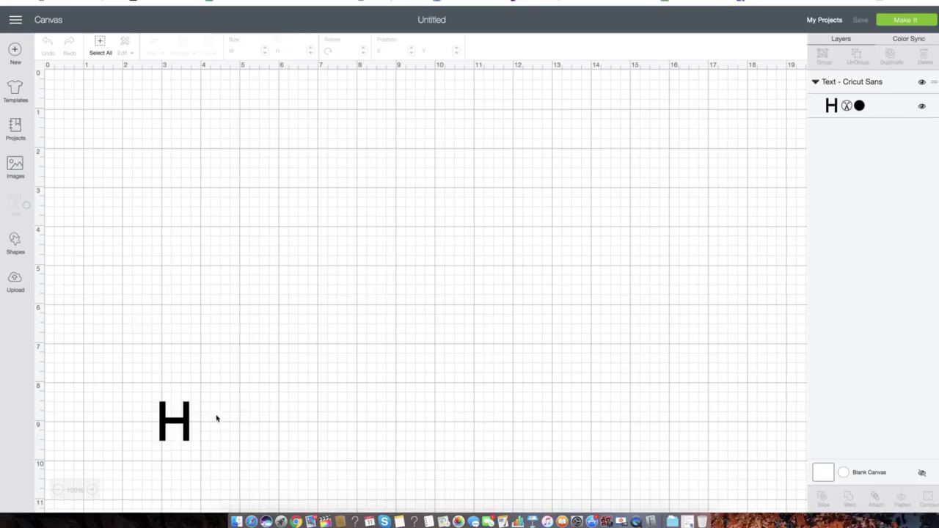
Step: Move the HELLO THERE! text up the canvas to about X 3.0 and Y 4.7 inches
left_click(183, 422)
left_click_drag(183, 423, 178, 297)
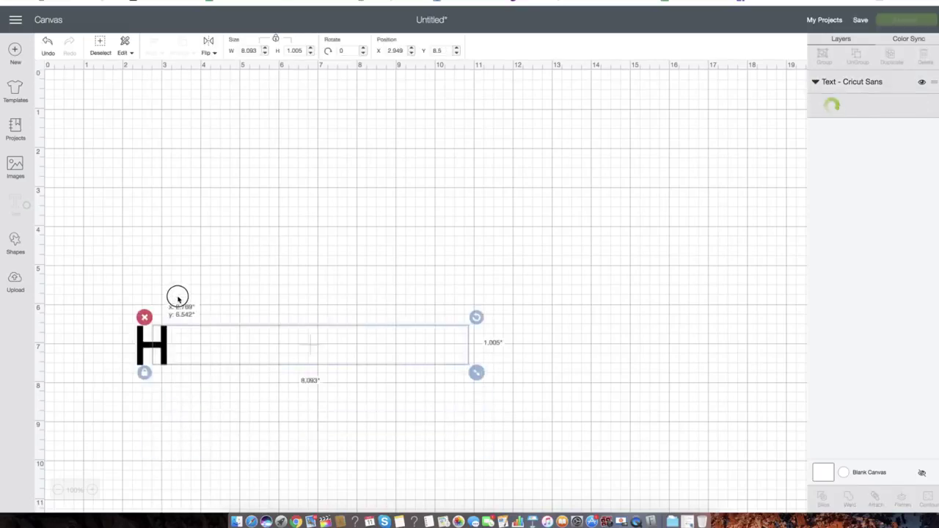
double_click(313, 305)
left_click(287, 300)
left_click_drag(299, 296, 305, 267)
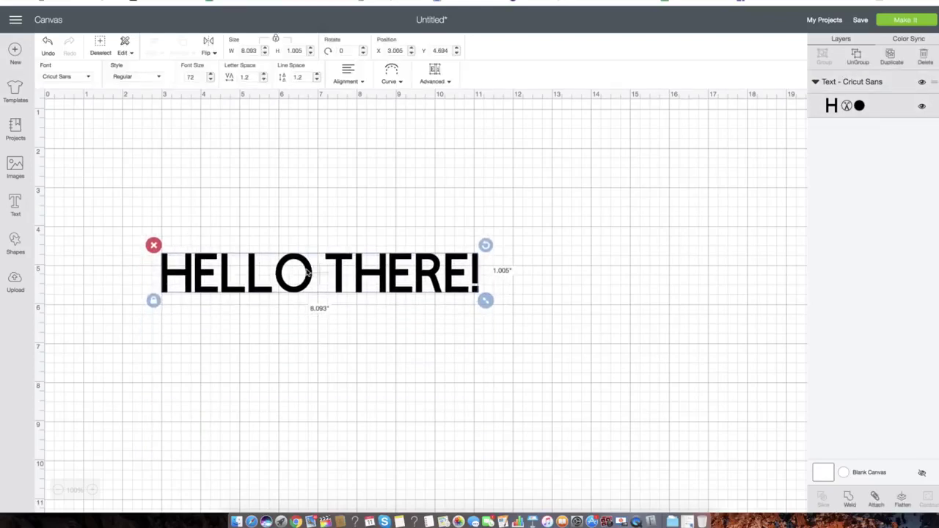
Step: Browse the system and Cricut fonts, search the system fonts for "Leg h" and apply Leg Hug to the text
left_click(88, 78)
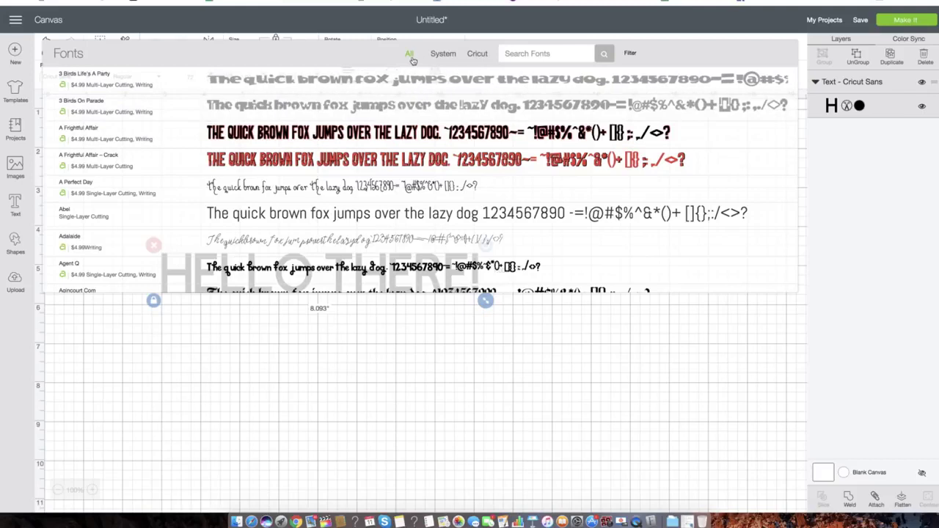
left_click(446, 57)
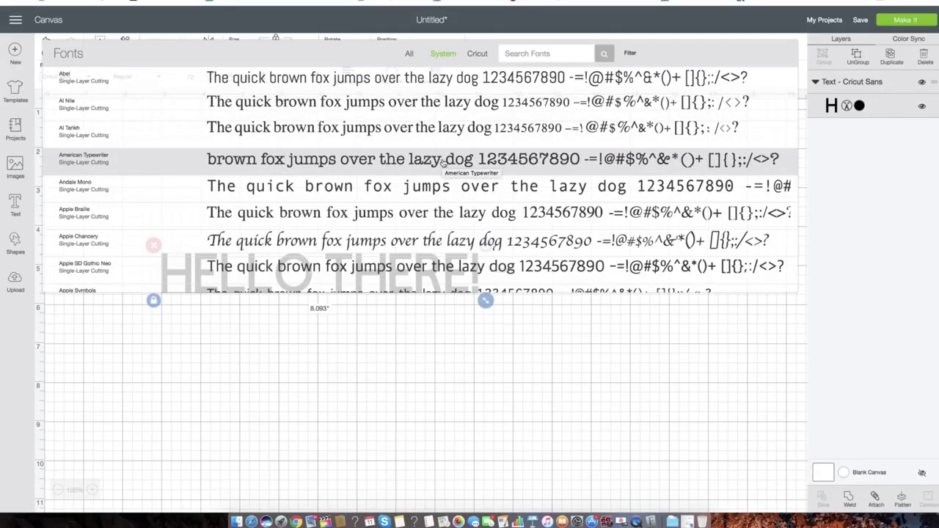
left_click(479, 56)
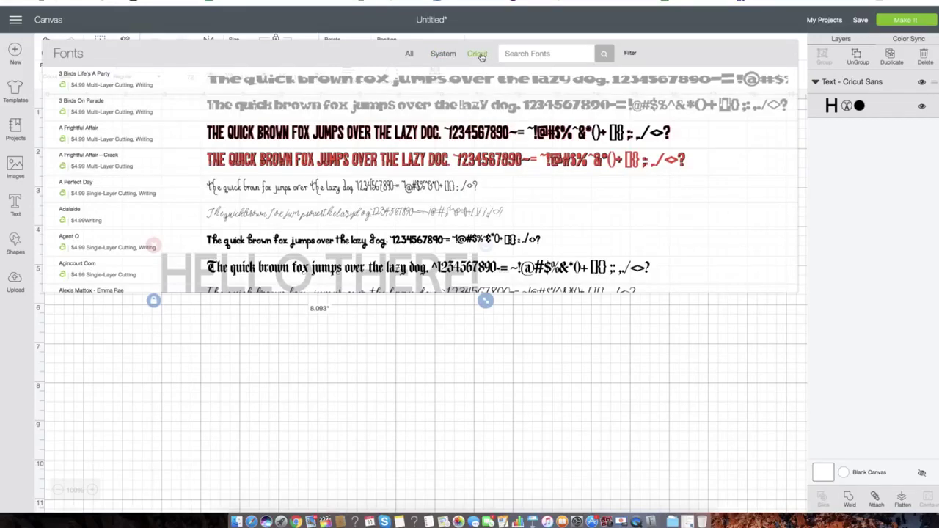
scroll(434, 191, "down", 5)
scroll(435, 191, "up", 5)
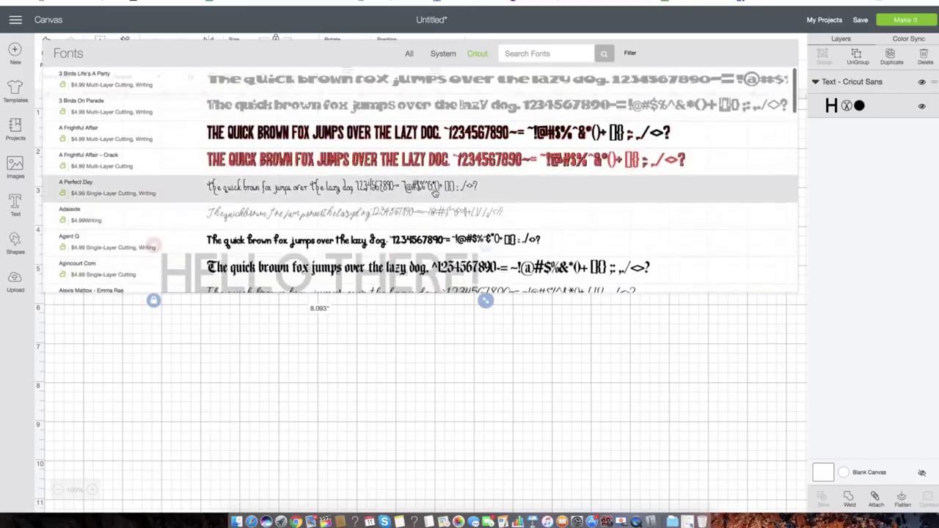
left_click(444, 55)
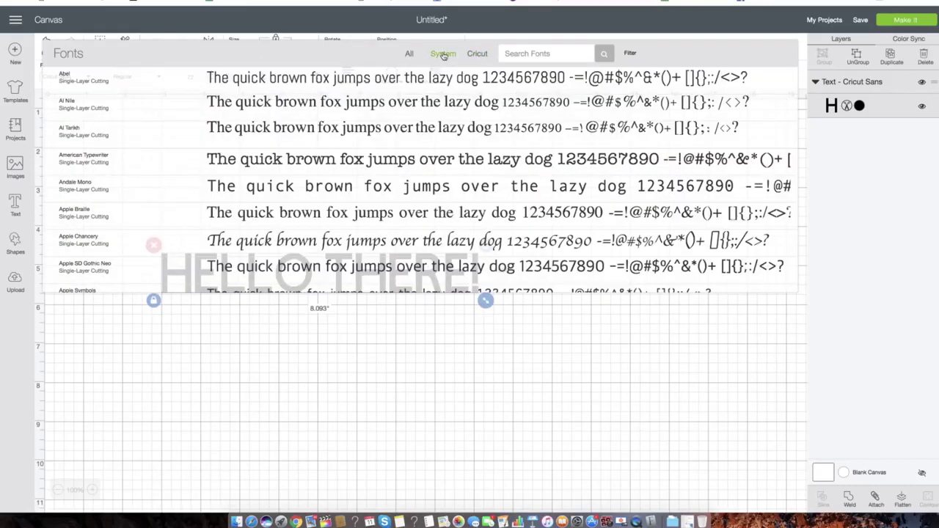
left_click(519, 55)
type("Leg h")
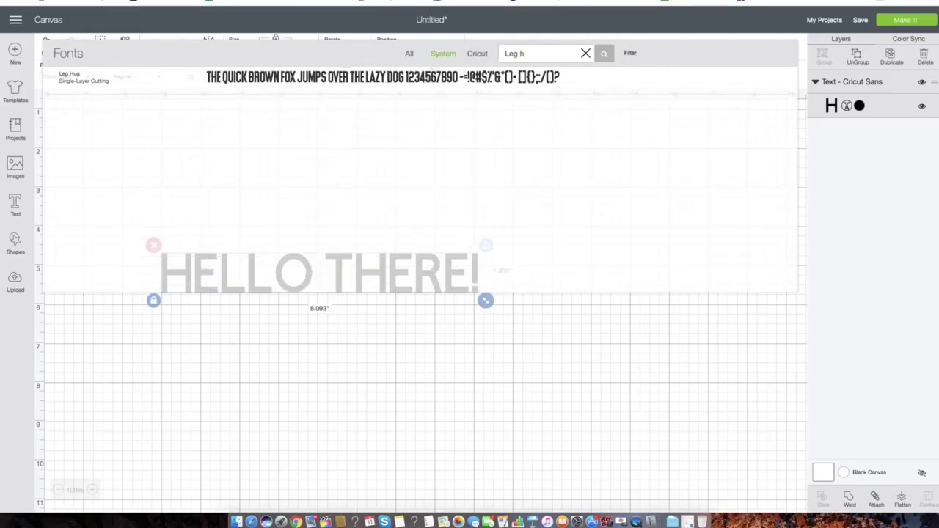
left_click(316, 83)
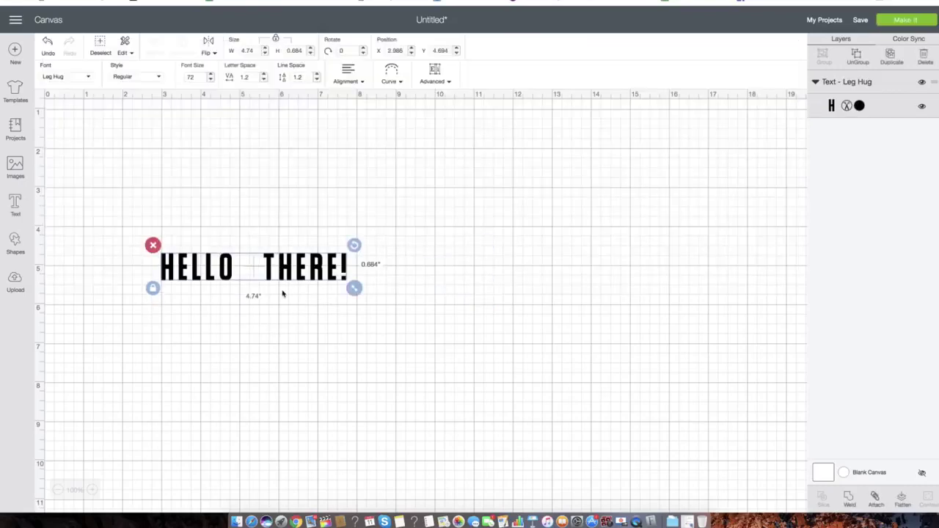
Step: Move the text to about X 1.8, Y 2.2 inches and enlarge it to about 16.4 by 2.4 inches
left_click_drag(243, 273, 221, 174)
left_click_drag(495, 313, 763, 409)
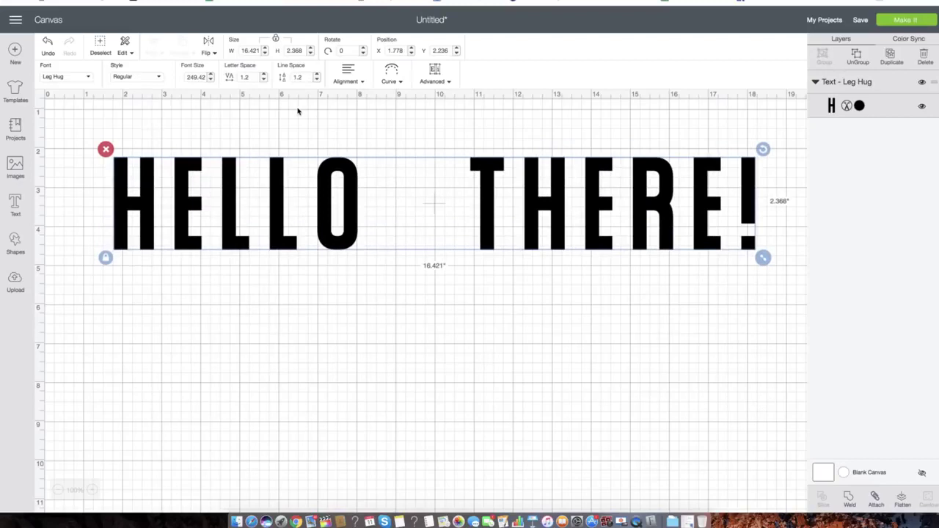
Step: Reduce the letter spacing of the HELLO THERE! text to 0.4
left_click(264, 79)
left_click(264, 79)
left_click(265, 79)
left_click(264, 80)
left_click(264, 79)
left_click(264, 80)
left_click(264, 79)
left_click(264, 79)
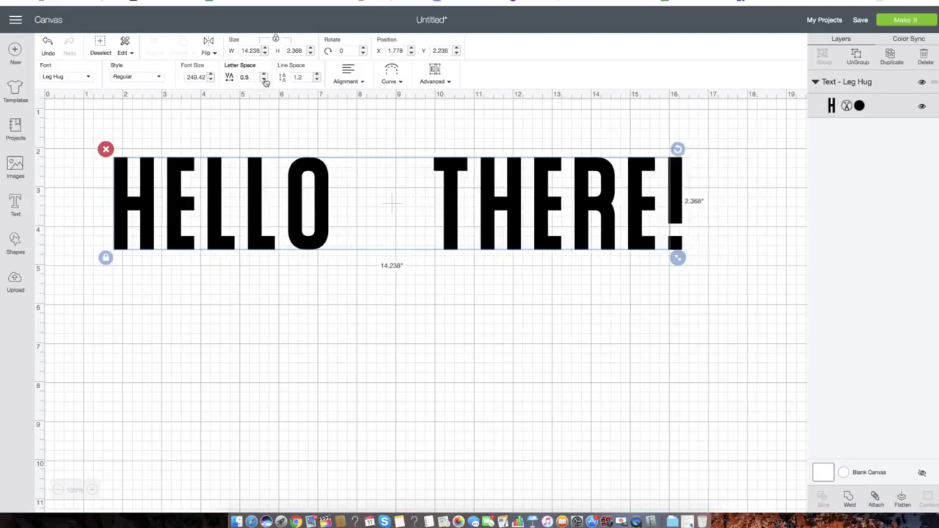
left_click(264, 79)
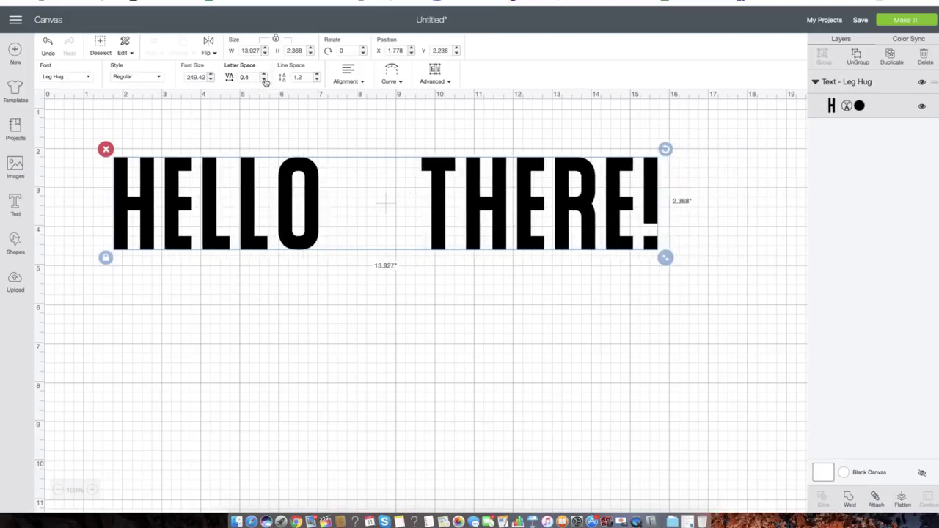